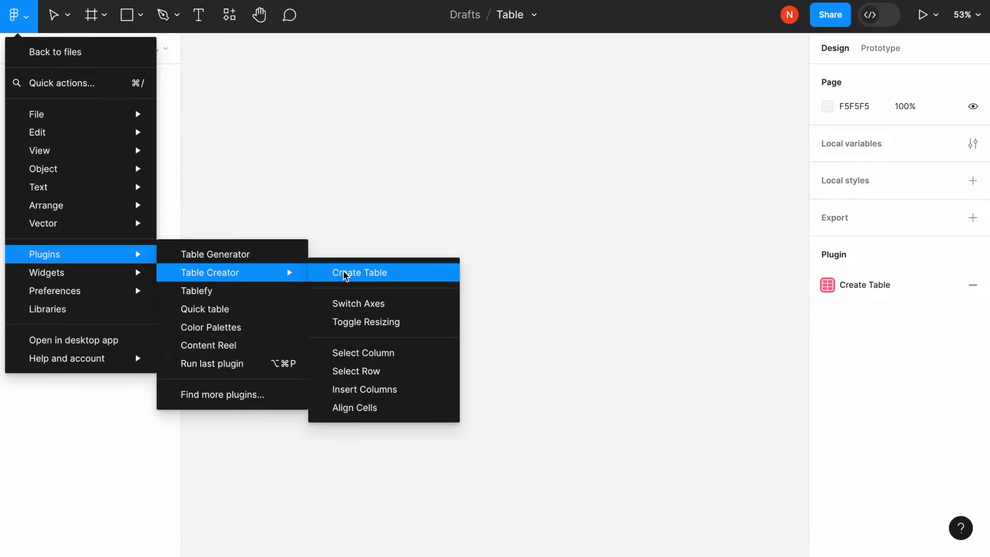
# Step: Generate a new table template with the Table Creator plugin and close the plugin window
pyautogui.click(345, 275)
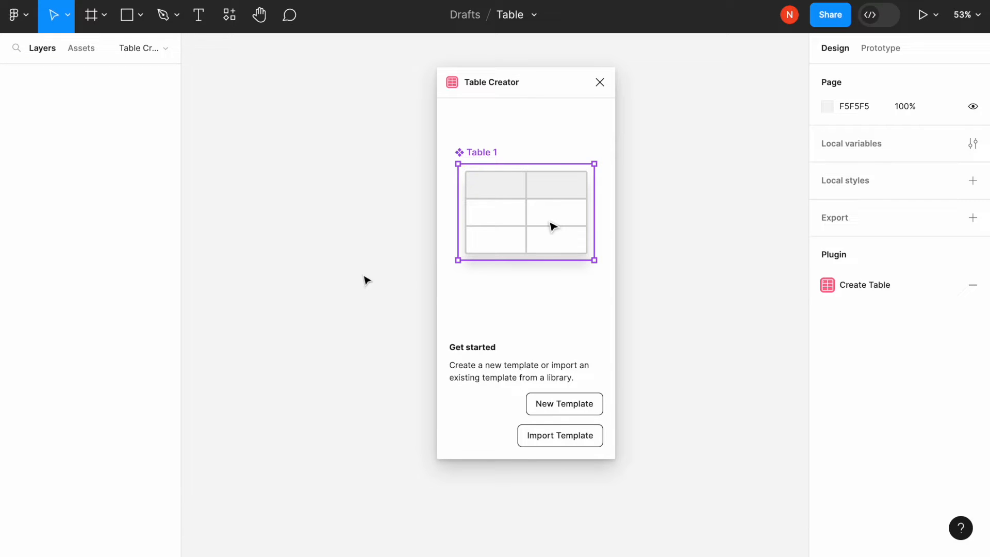
pyautogui.click(555, 403)
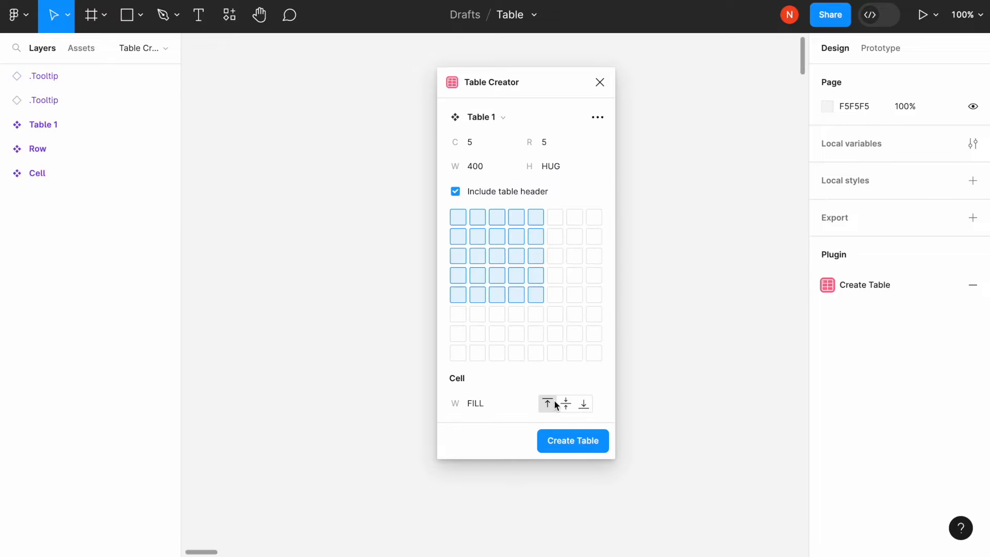
pyautogui.click(601, 85)
# Step: Increase the height of the Row component to 43
pyautogui.hscroll(-1, 459, 117)
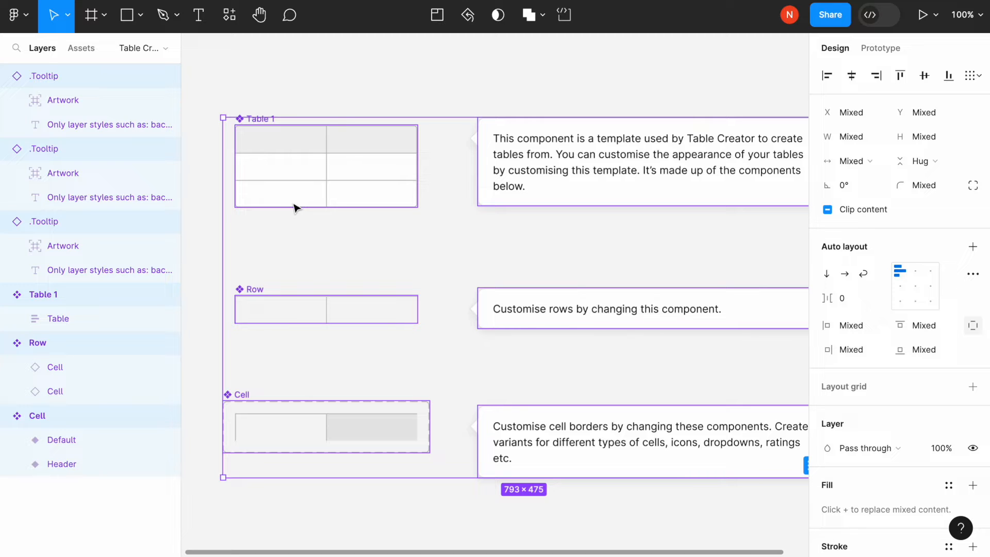
pyautogui.click(269, 316)
pyautogui.moveTo(341, 323)
pyautogui.mouseDown()
pyautogui.moveTo(341, 310)
pyautogui.moveTo(340, 328)
pyautogui.mouseUp()
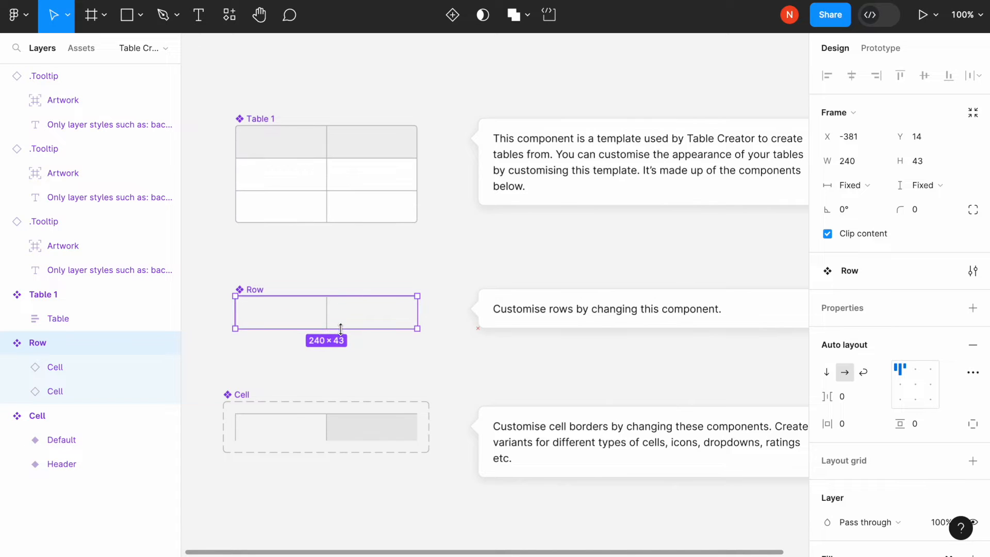
# Step: Hide the stroke on both the Default and Header variants of the Cell component
pyautogui.click(293, 425)
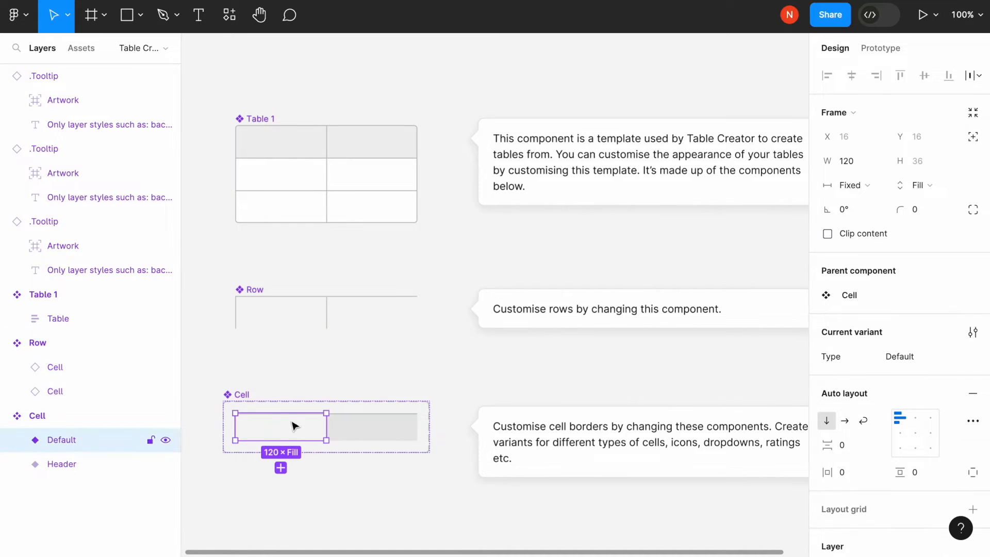
pyautogui.keyDown('shift'); pyautogui.click(367, 426); pyautogui.keyUp('shift')
pyautogui.scroll(-10, 854, 310)
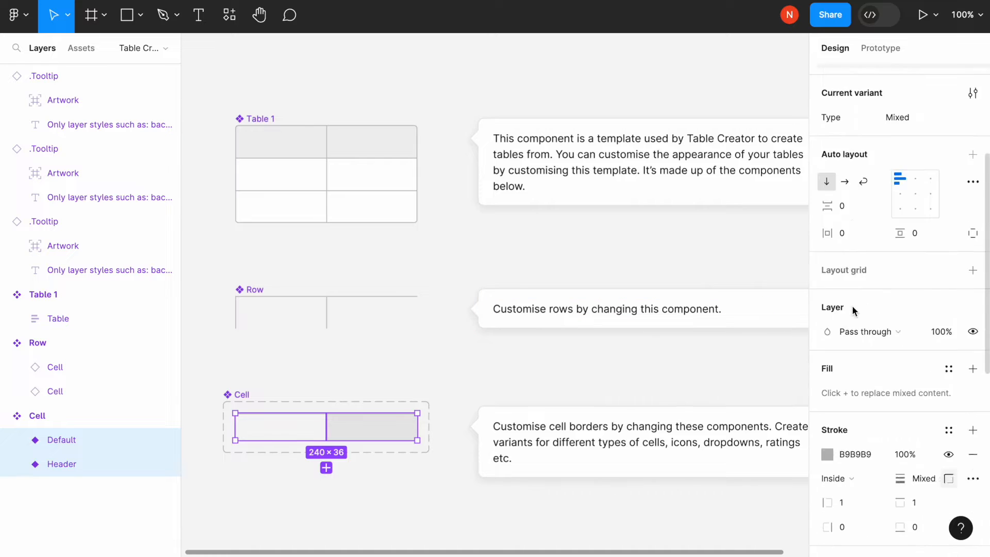
pyautogui.scroll(3, 854, 310)
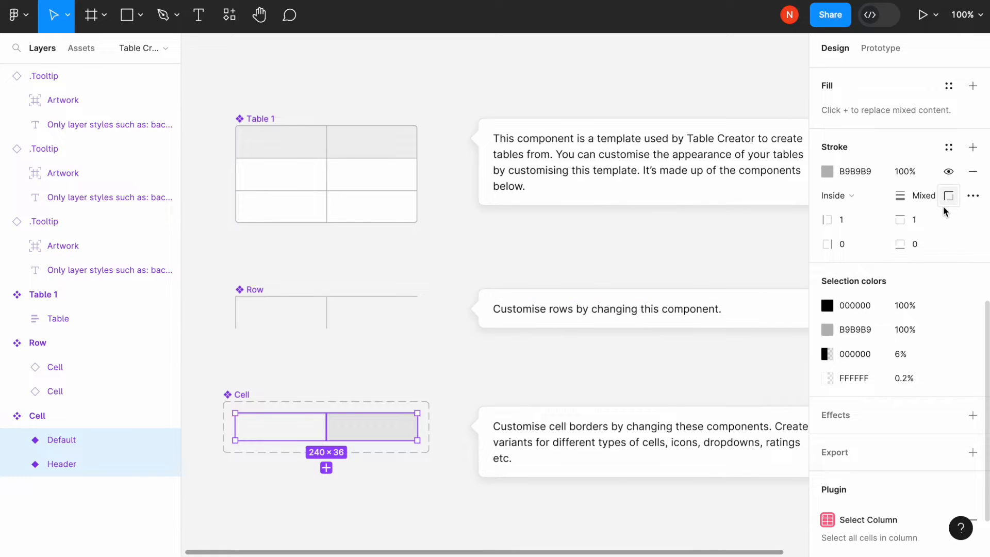
pyautogui.click(949, 173)
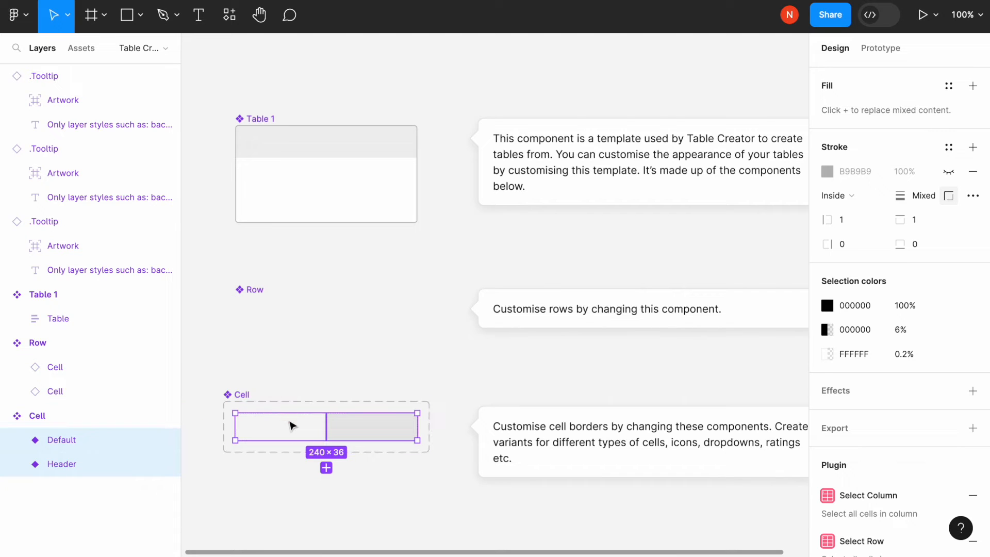
pyautogui.click(297, 100)
# Step: Create a 5 by 5 table, 400 wide with a header, using Table Creator and place it below the template components
pyautogui.scroll(-5, 298, 100)
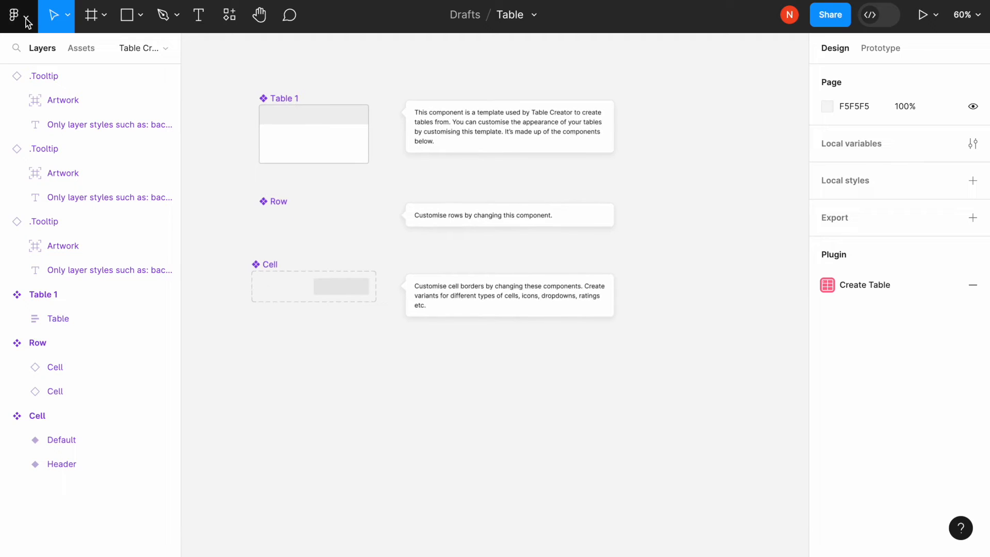
pyautogui.click(25, 18)
pyautogui.moveTo(85, 257)
pyautogui.moveTo(182, 257)
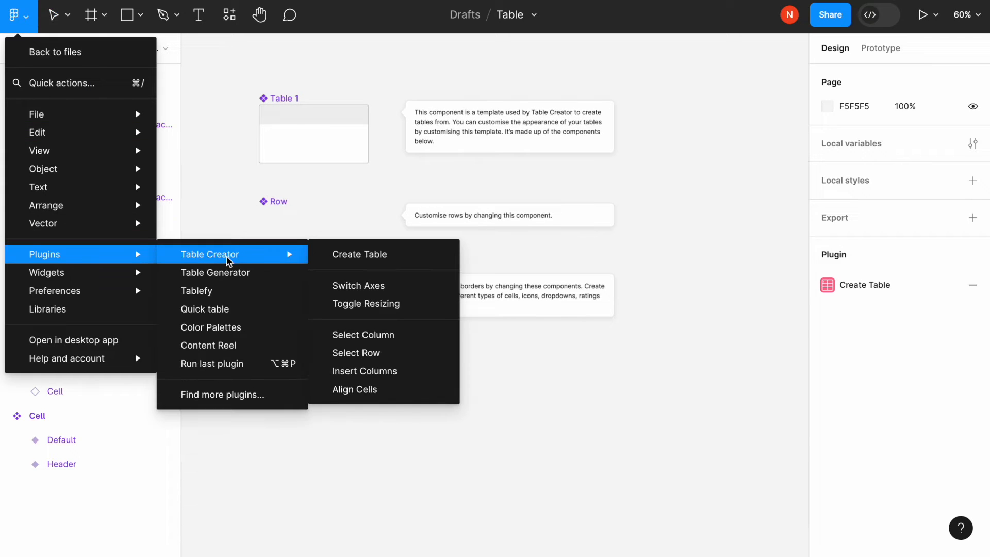
pyautogui.click(351, 257)
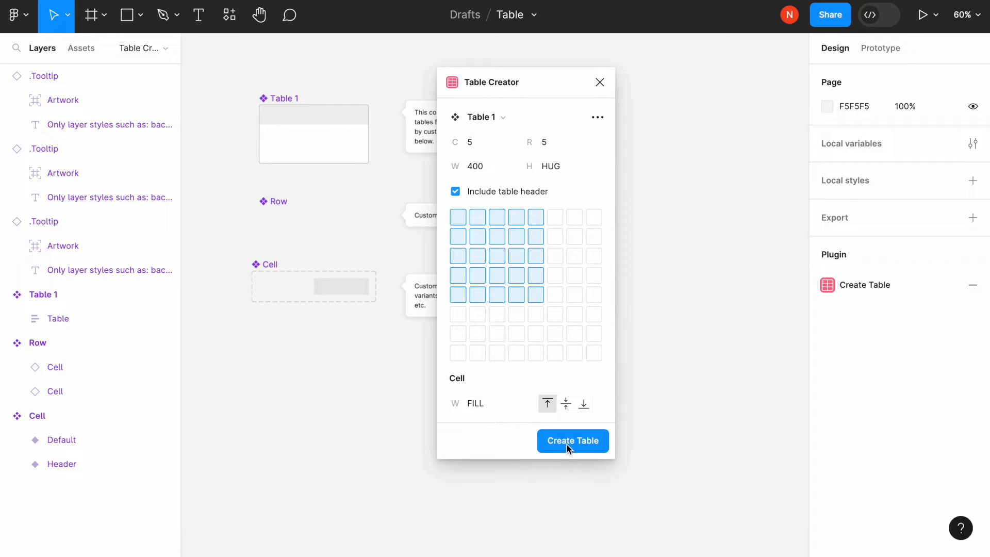
pyautogui.click(584, 445)
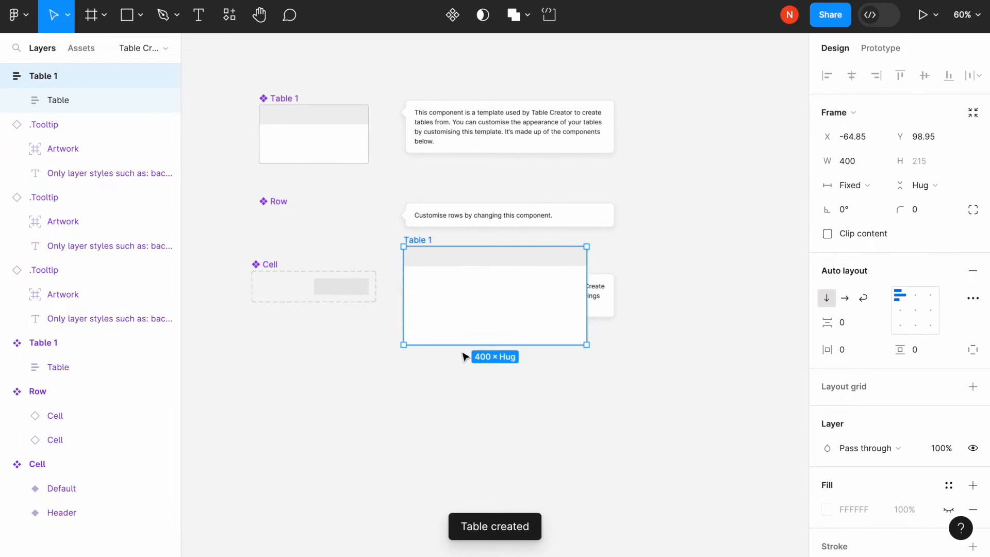
pyautogui.moveTo(418, 244); pyautogui.dragTo(429, 361)
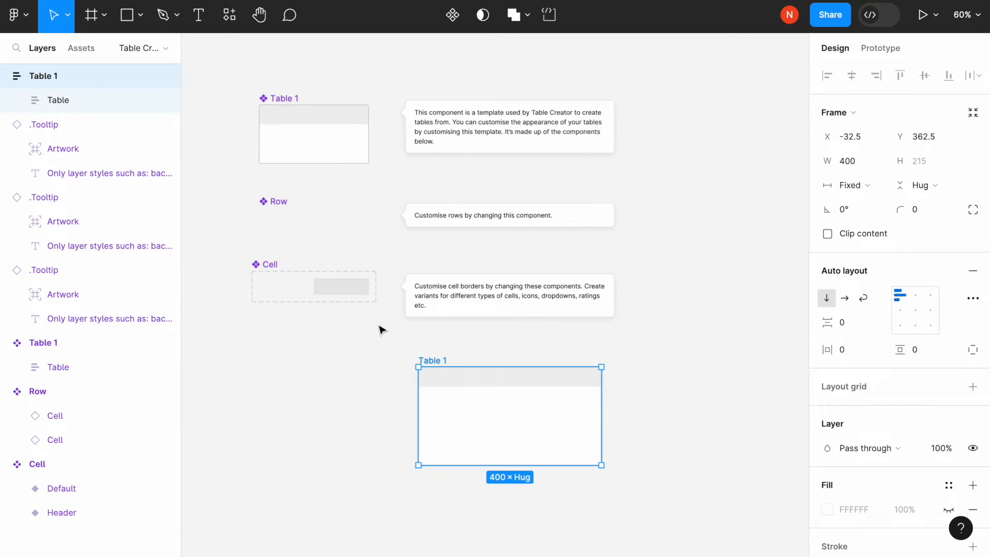
# Step: Make the stroke visible again on both the Default and Header variants of the Cell component
pyautogui.click(308, 290)
pyautogui.keyDown('shift'); pyautogui.click(344, 287); pyautogui.keyUp('shift')
pyautogui.scroll(-8, 930, 370)
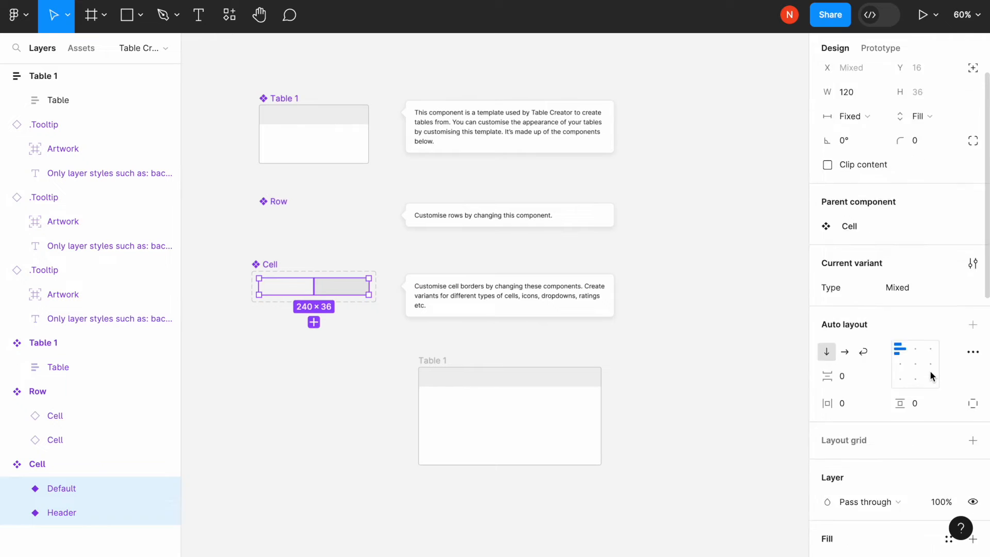
pyautogui.click(949, 171)
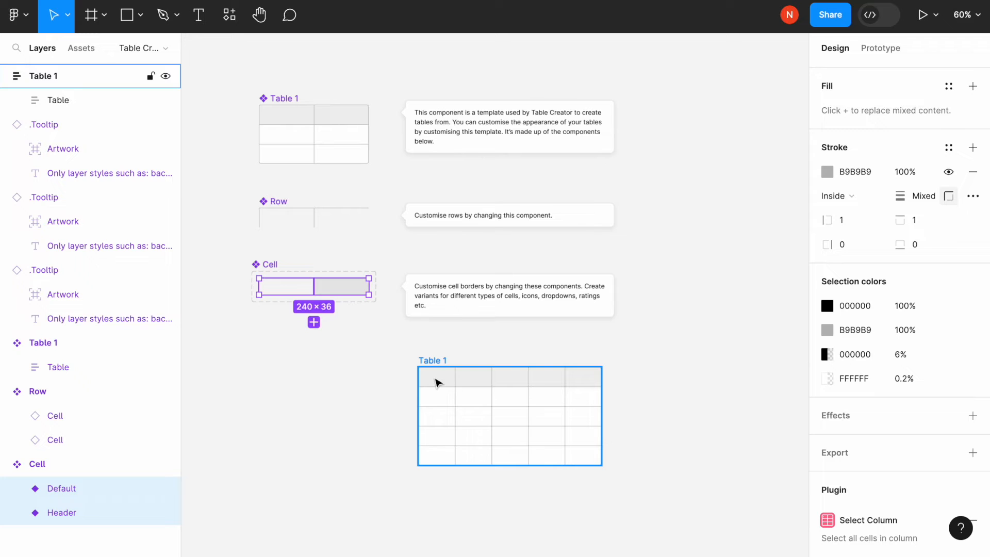
# Step: Enter "Header" in the first header cell of the created table and "Text" in the cell directly beneath it
pyautogui.click(436, 383)
pyautogui.doubleClick(436, 382)
pyautogui.doubleClick(436, 382)
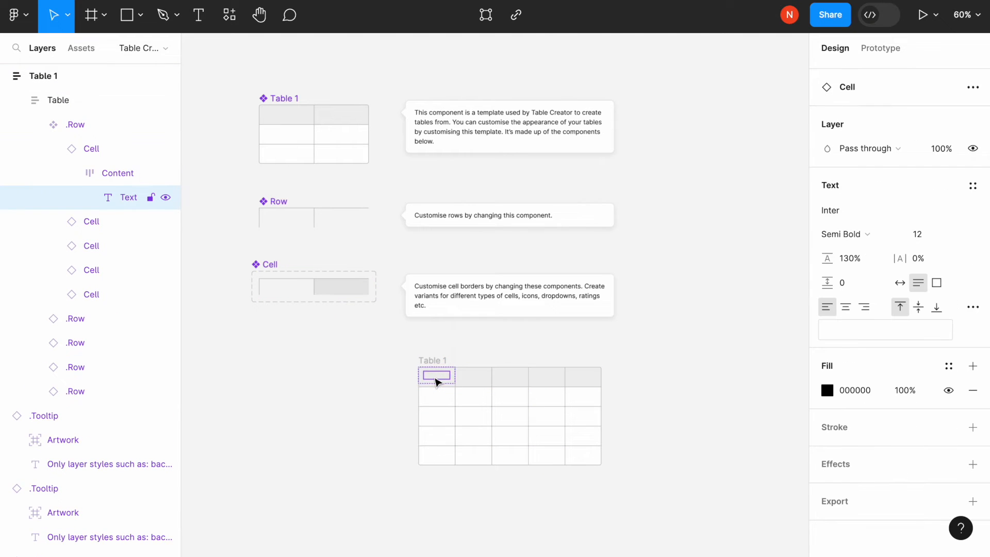
pyautogui.doubleClick(434, 377)
pyautogui.write('Header')
pyautogui.click(442, 395)
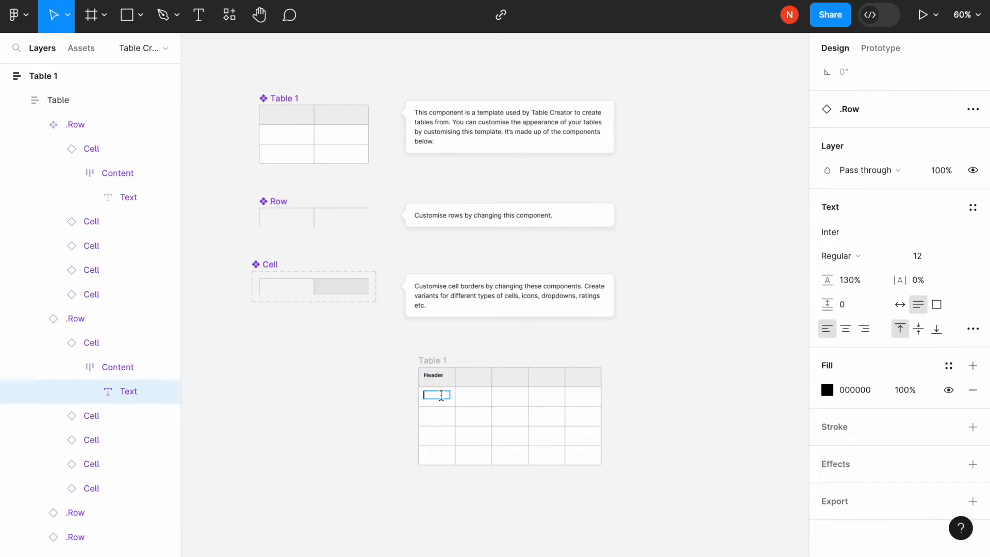
pyautogui.doubleClick(441, 395)
pyautogui.write('Text')
# Step: Widen the created table until its edge lines up with the tooltips above it
pyautogui.click(437, 358)
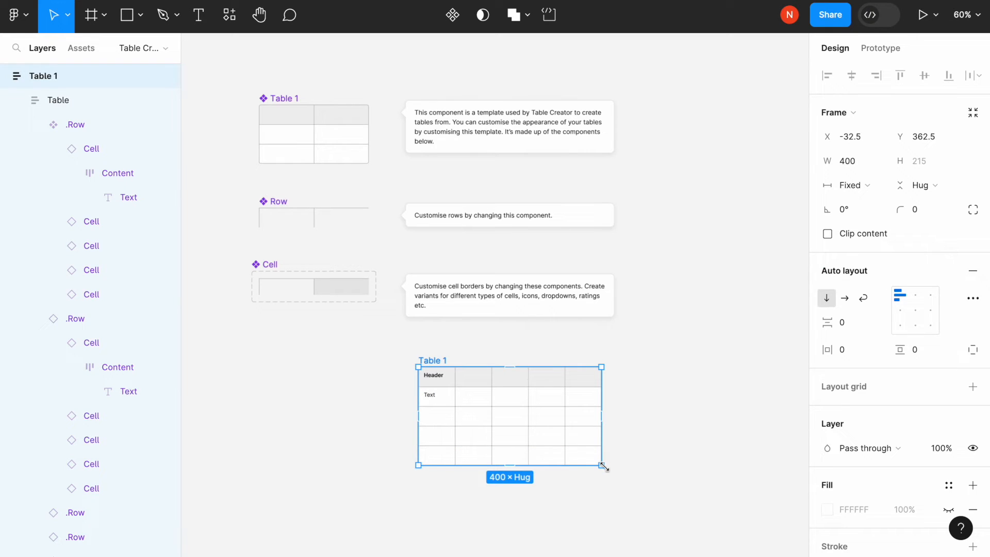
pyautogui.moveTo(603, 467)
pyautogui.mouseDown()
pyautogui.moveTo(523, 442)
pyautogui.moveTo(508, 464)
pyautogui.moveTo(593, 472)
pyautogui.moveTo(690, 518)
pyautogui.moveTo(756, 518)
pyautogui.moveTo(767, 495)
pyautogui.moveTo(486, 451)
pyautogui.moveTo(654, 470)
pyautogui.moveTo(585, 464)
pyautogui.moveTo(614, 465)
pyautogui.mouseUp()
pyautogui.click(311, 374)
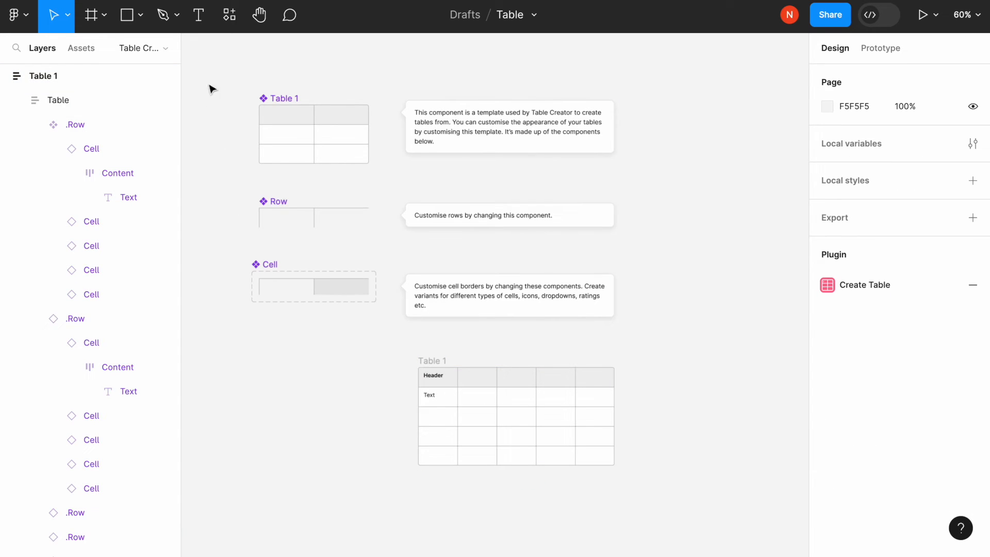
# Step: Delete everything on the canvas and open the Table Generator plugin
pyautogui.moveTo(212, 63); pyautogui.dragTo(694, 521)
pyautogui.press('Delete')
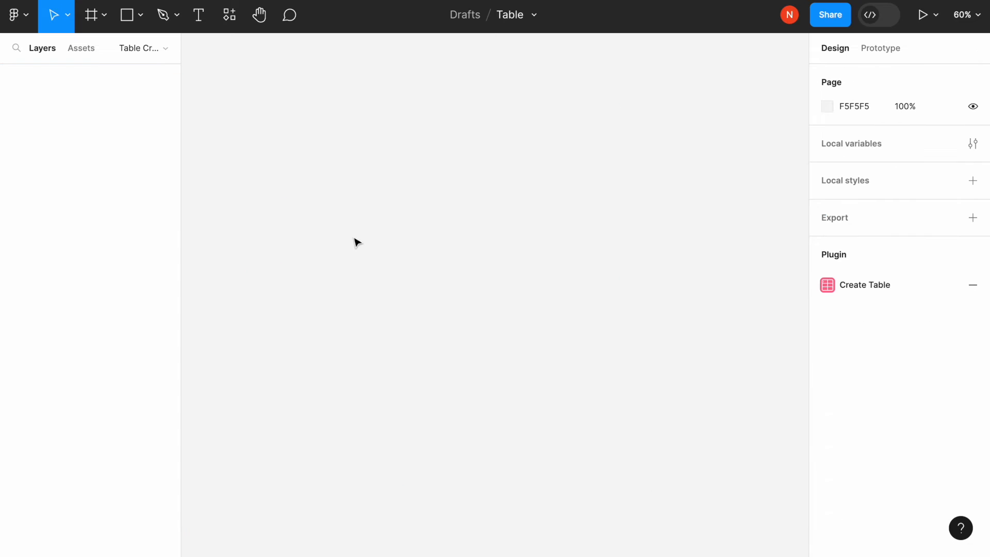
pyautogui.click(32, 21)
pyautogui.moveTo(129, 251)
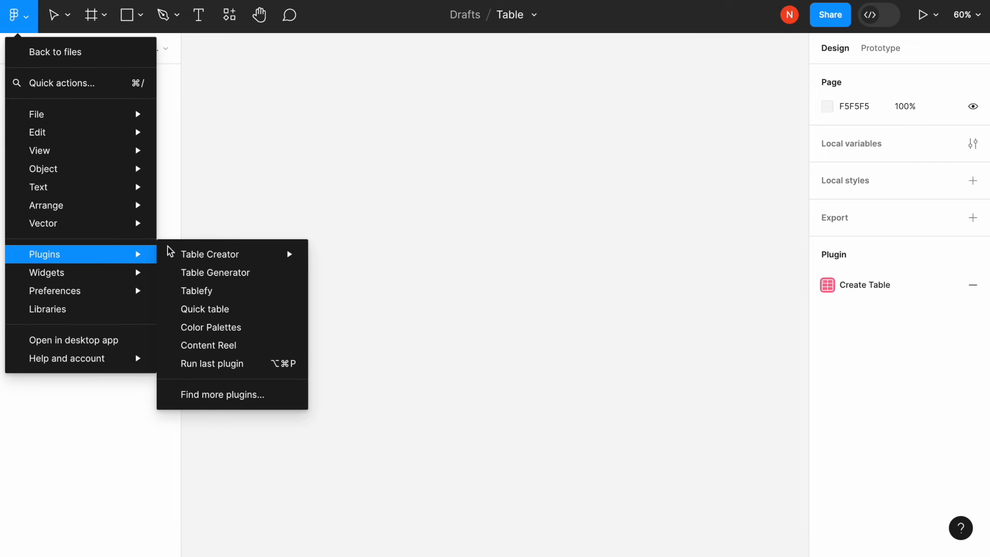
pyautogui.click(244, 273)
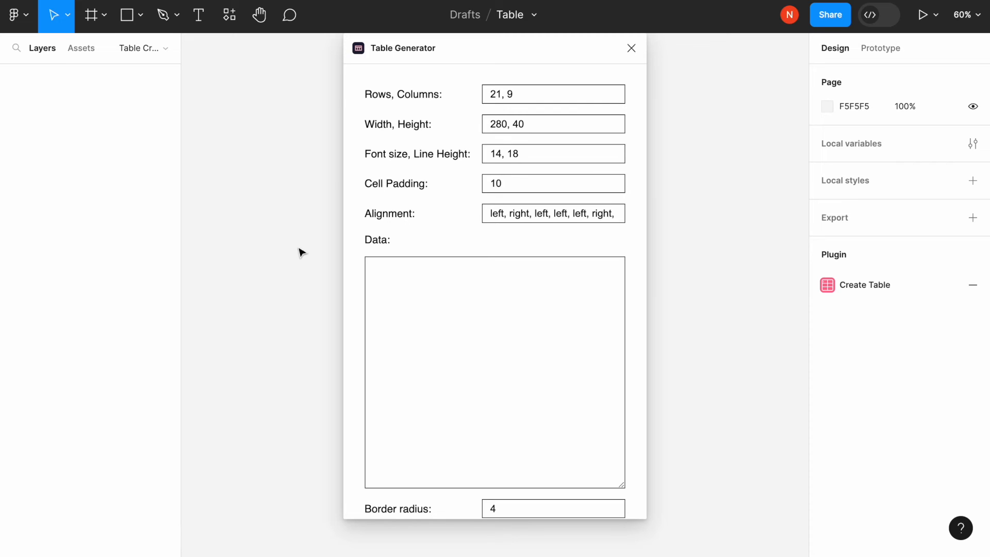
# Step: Paste the comma-separated employee records, including their EmployeeID to Salary header line, as the table data
pyautogui.tripleClick(376, 238)
pyautogui.click(391, 258)
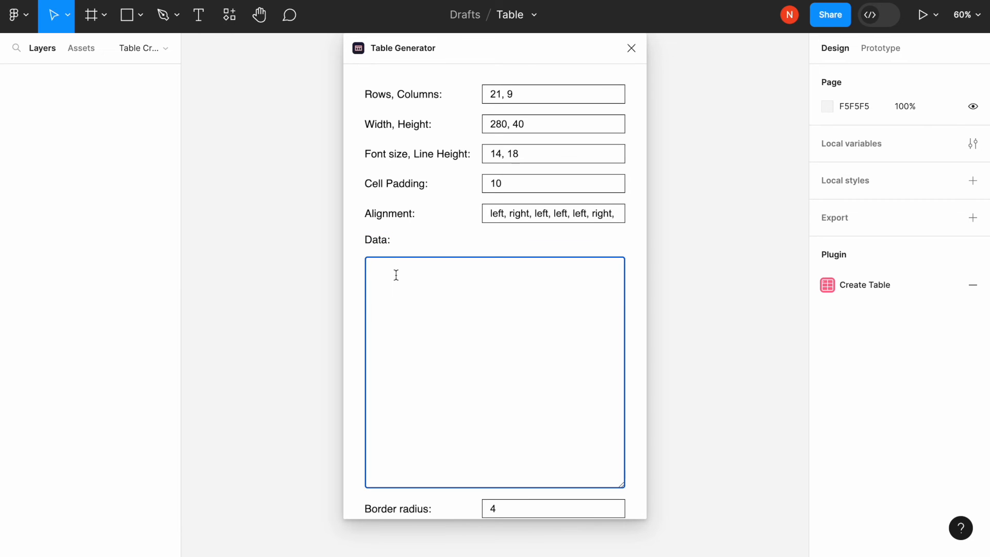
pyautogui.write('EmployeeID,FirstName,LastName,Department,Salary 101,John,Doe,Finance,60000 102,Jane,Smith,Marketing,55000 103,Michael,Johnson,Engineering,70000 104,Emily,Williams,Human Resources,50000 105,David,Brown,IT,65000 106,Susan,Anderson,Finance,62000 107,Robert,Lee,Engineering,72000 108,Lisa,Miller,Marketing,56000 109,William,Jones,IT,67000 110,Sarah,Davis,Human Resources,51000')
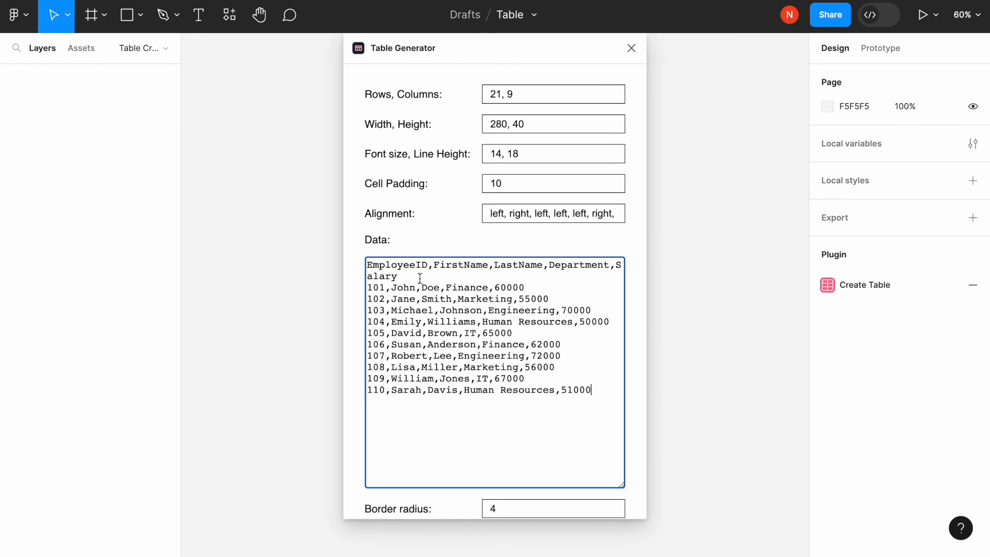
pyautogui.scroll(-2, 426, 292)
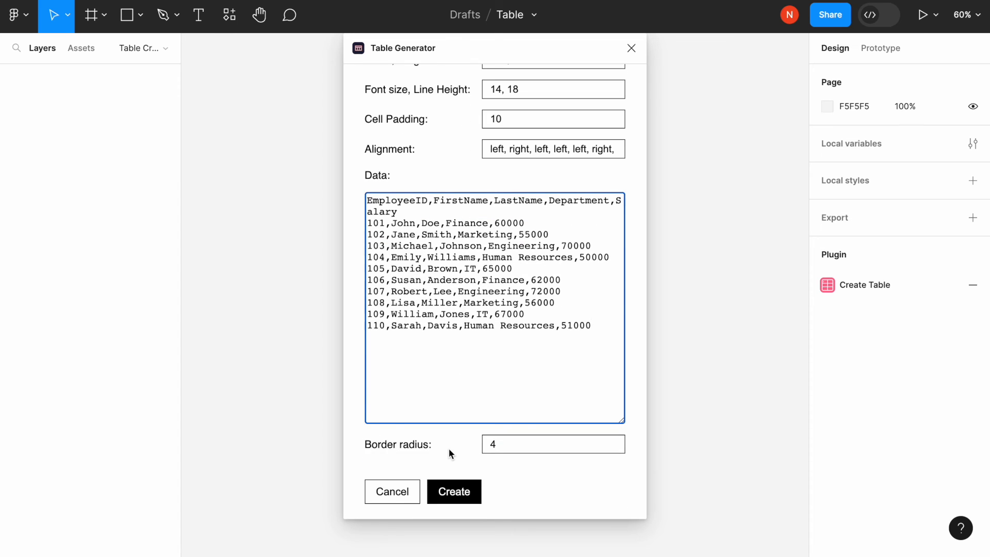
pyautogui.scroll(2, 449, 451)
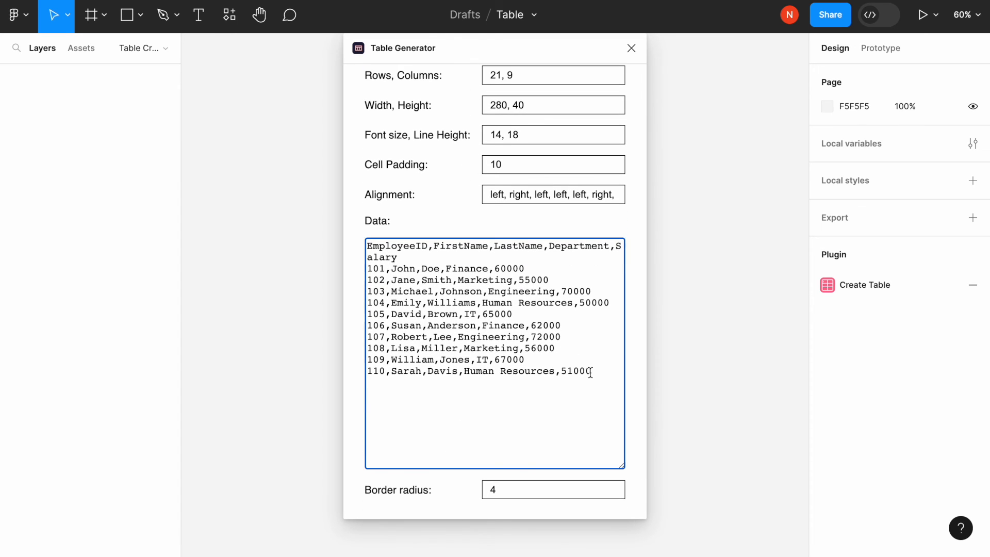
pyautogui.scroll(2, 591, 371)
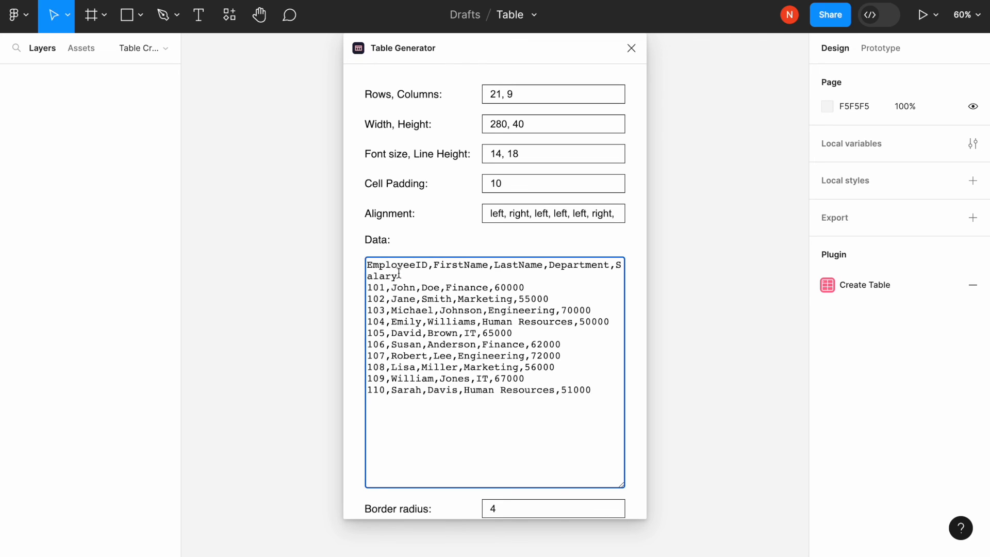
# Step: Set the table size to 10 rows and 5 columns
pyautogui.click(512, 94)
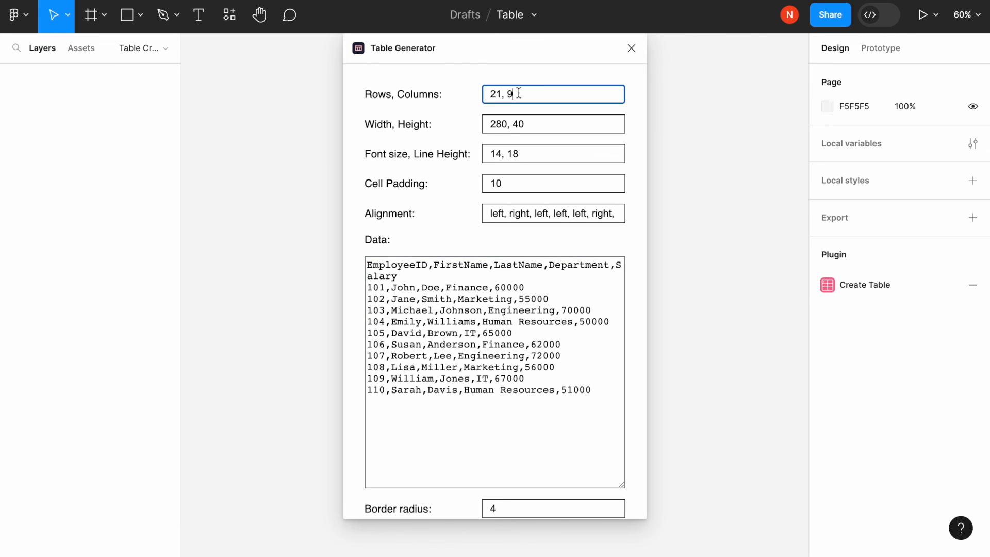
pyautogui.press('BackSpace')
pyautogui.write('5')
pyautogui.moveTo(484, 94); pyautogui.dragTo(499, 94)
pyautogui.write('10')
# Step: Create the table from the pasted employee data and deselect it
pyautogui.scroll(-3, 448, 393)
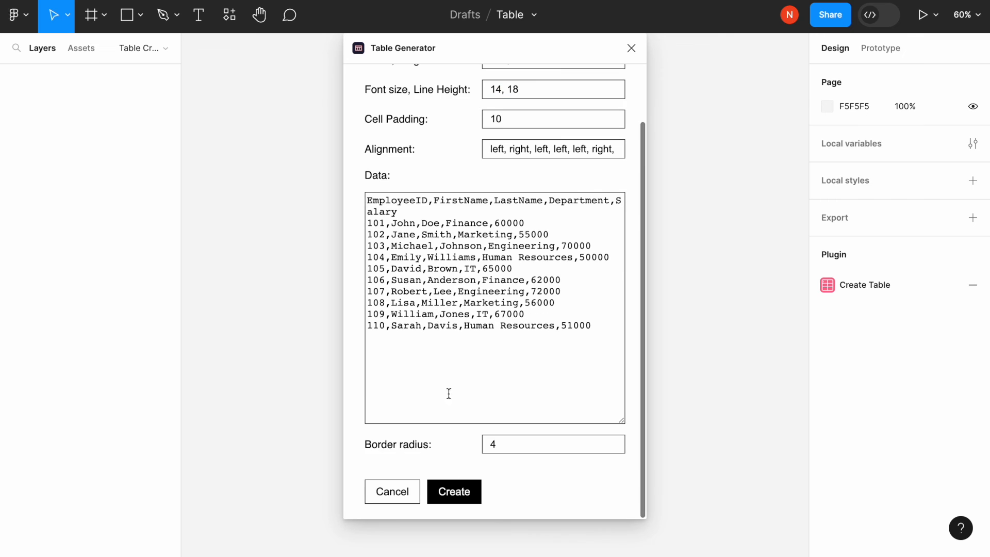
pyautogui.click(460, 493)
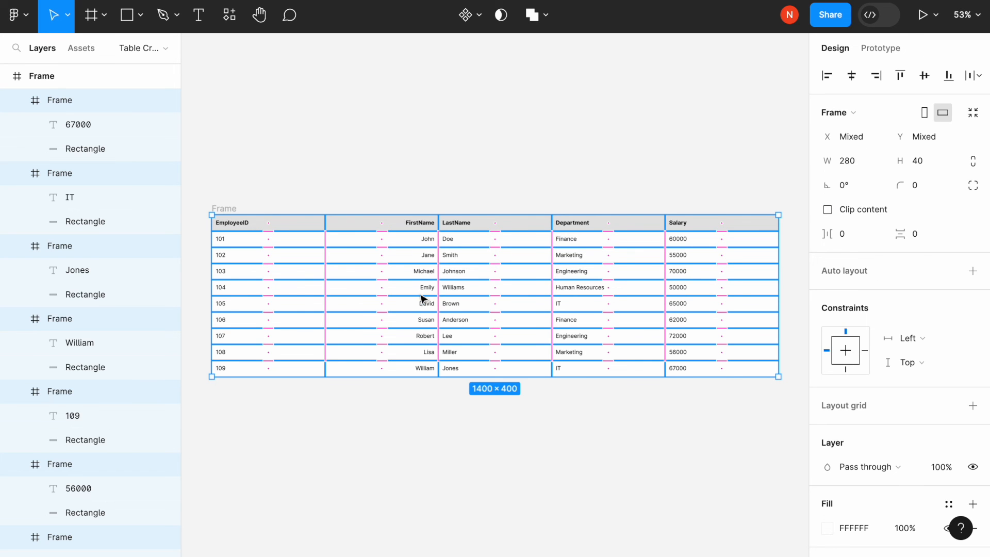
pyautogui.click(251, 158)
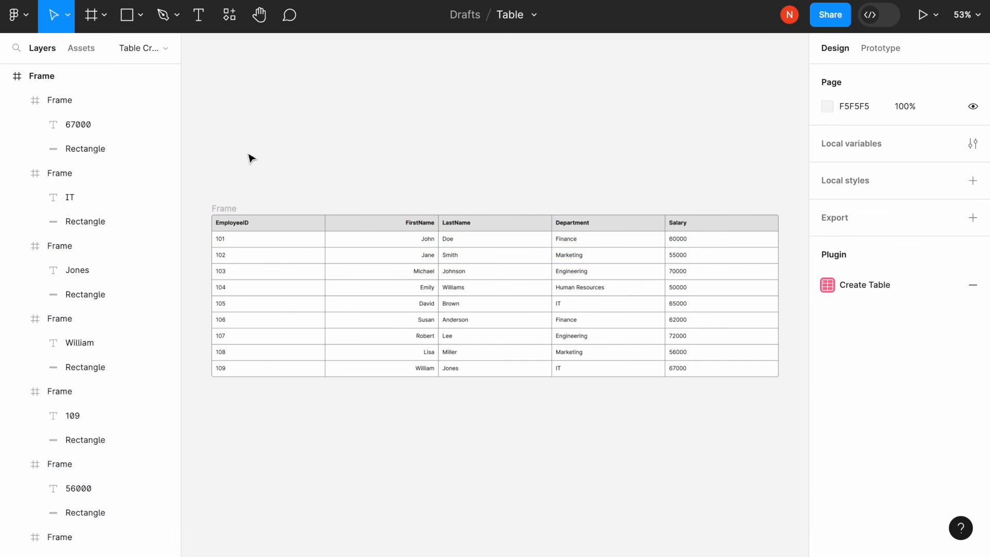